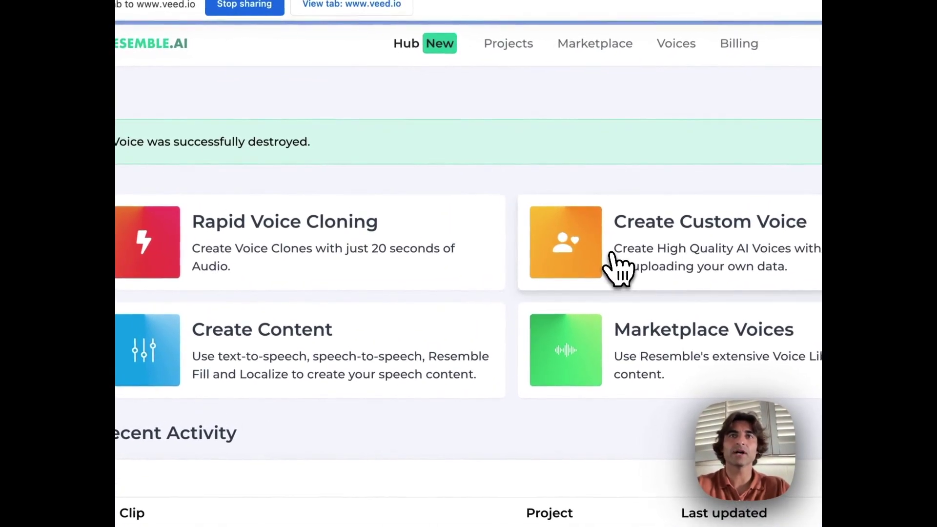
# Begin a custom voice named Mani 3.0 from uploaded recordings and reach the file picker.
pyautogui.click(593, 265)
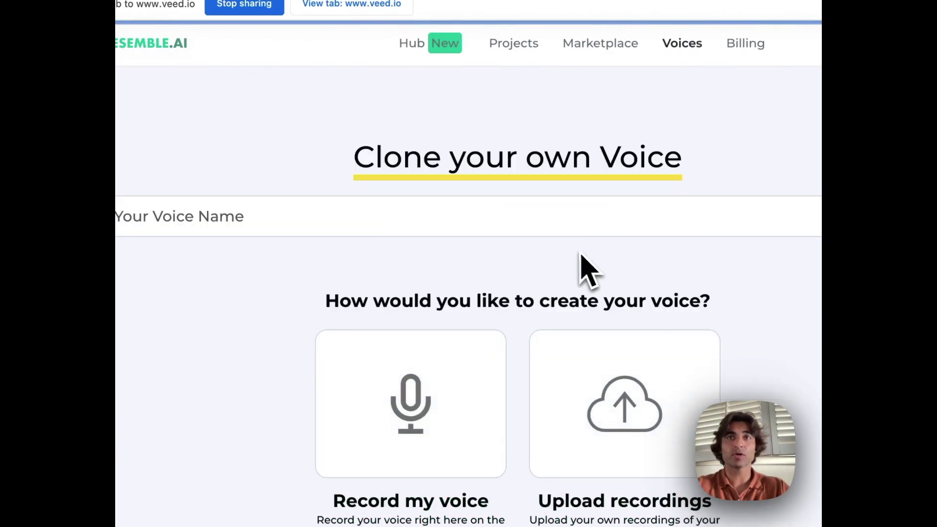
pyautogui.click(503, 220)
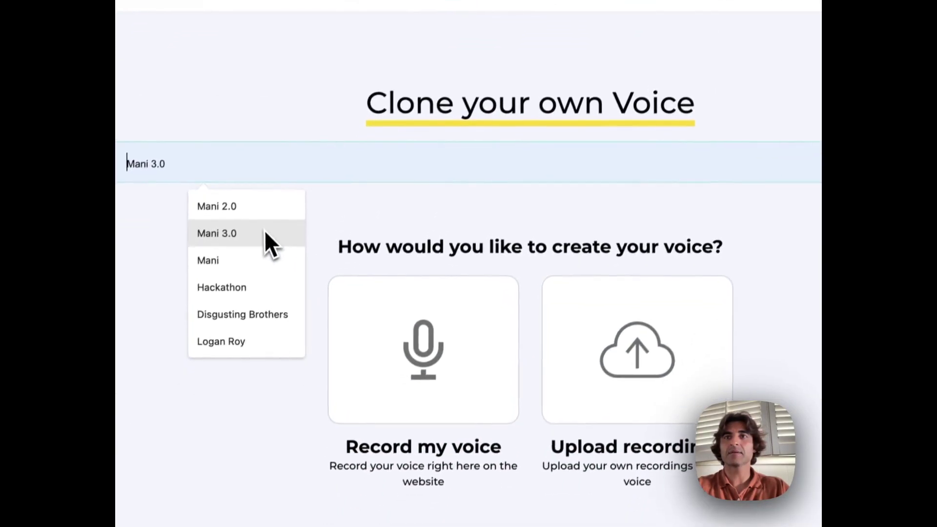
pyautogui.click(264, 234)
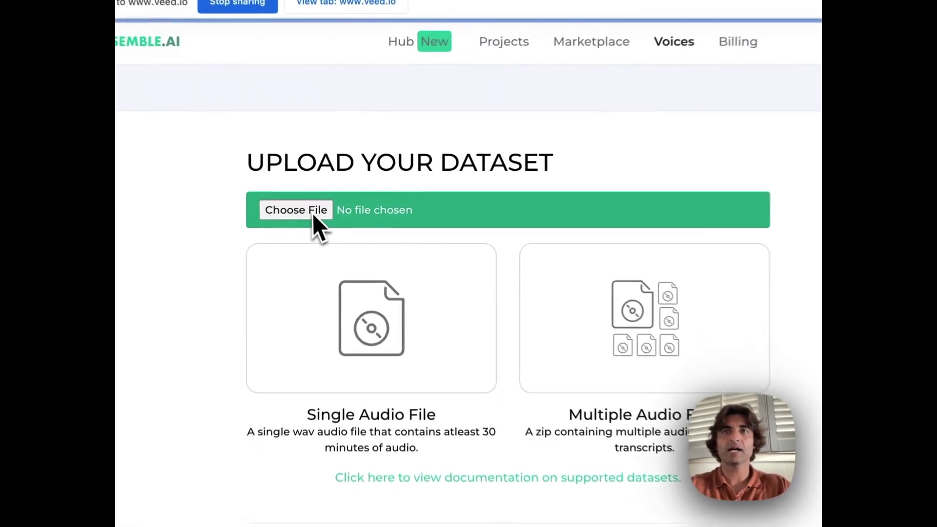
pyautogui.click(313, 214)
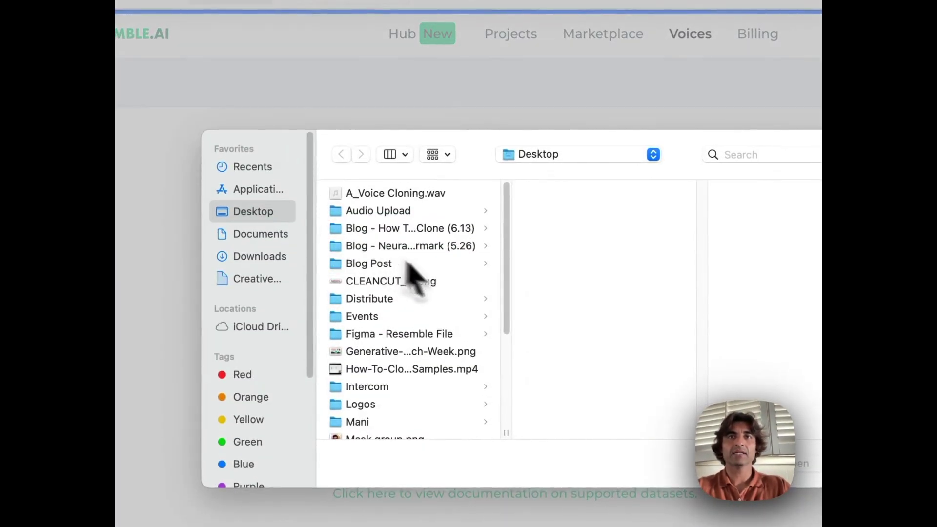
# Select A_Voice Cloning.wav from the Desktop and submit it to create the voice.
pyautogui.click(438, 195)
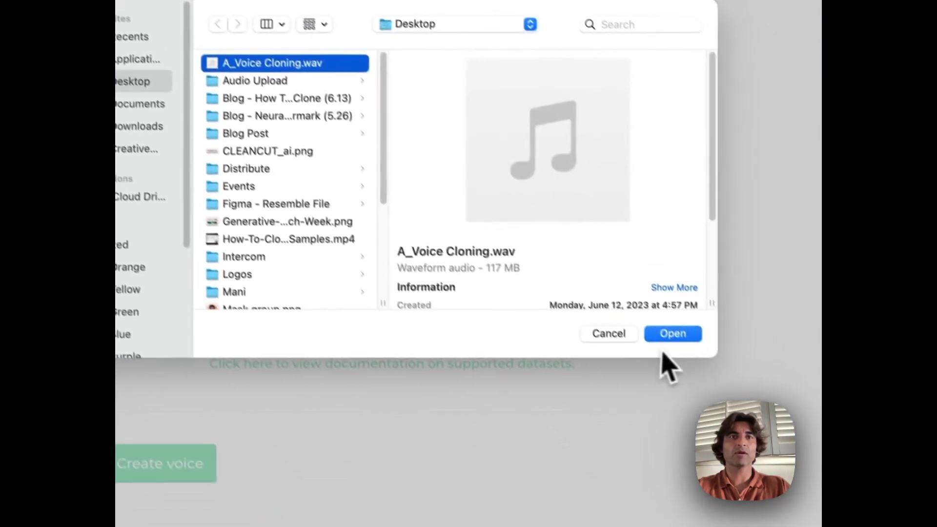
pyautogui.click(656, 316)
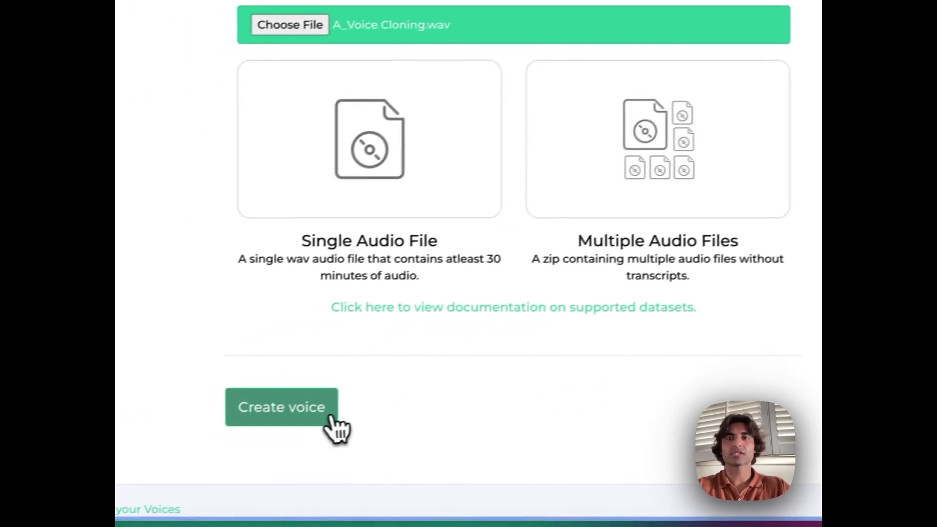
pyautogui.click(335, 424)
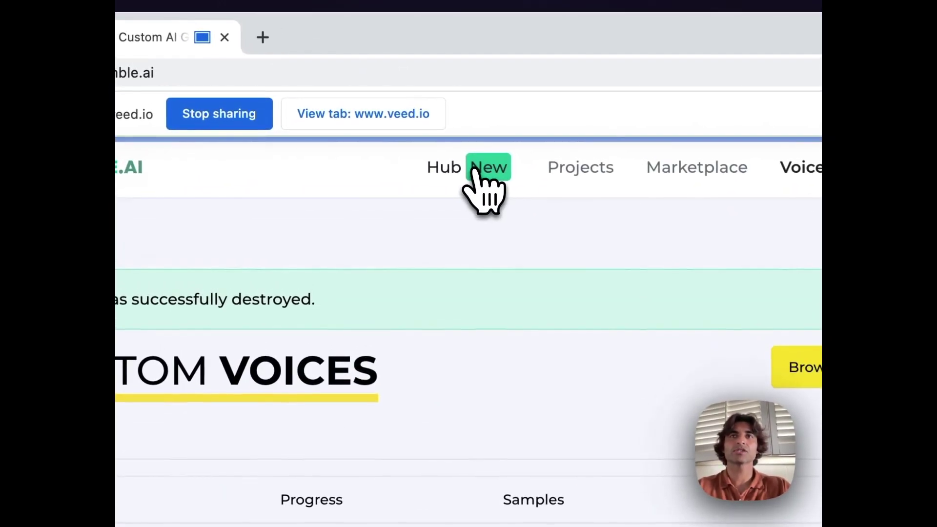
# Return to the Hub overview from the top navigation.
pyautogui.click(446, 134)
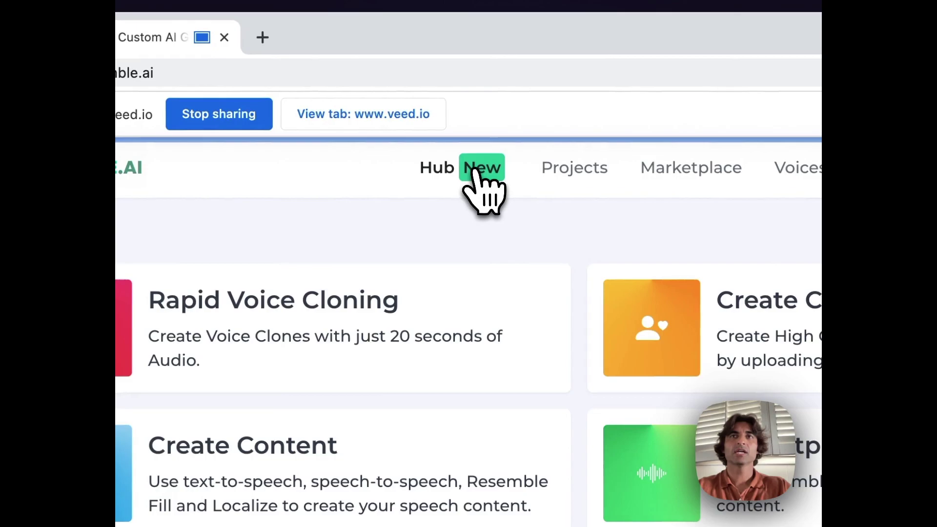